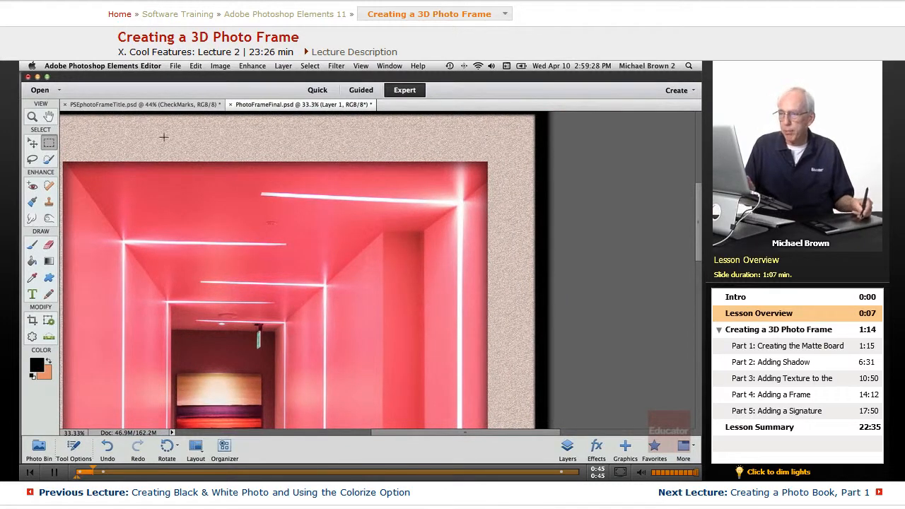
# Step: Examine the finished framed photo up close, including the textured matte, signature area, inner shadows and black frame corner
pyautogui.scroll(-10, 326, 361)
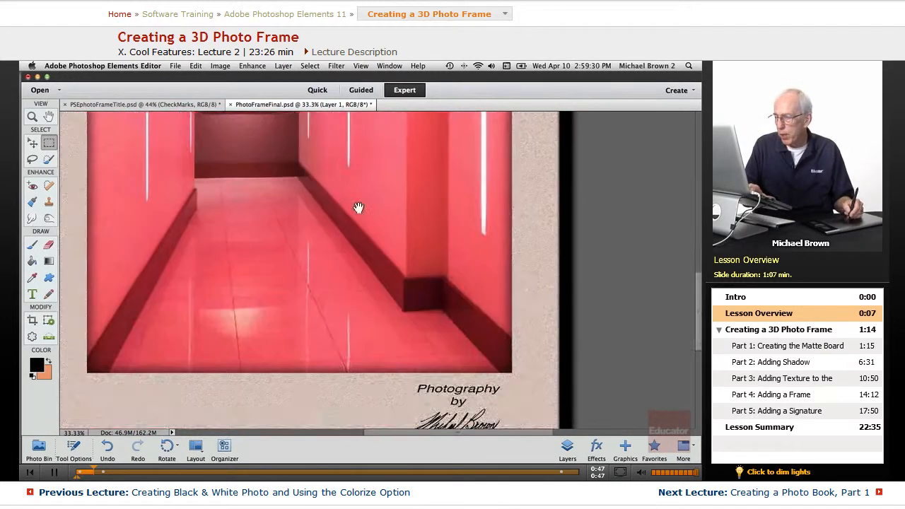
pyautogui.scroll(10, 196, 282)
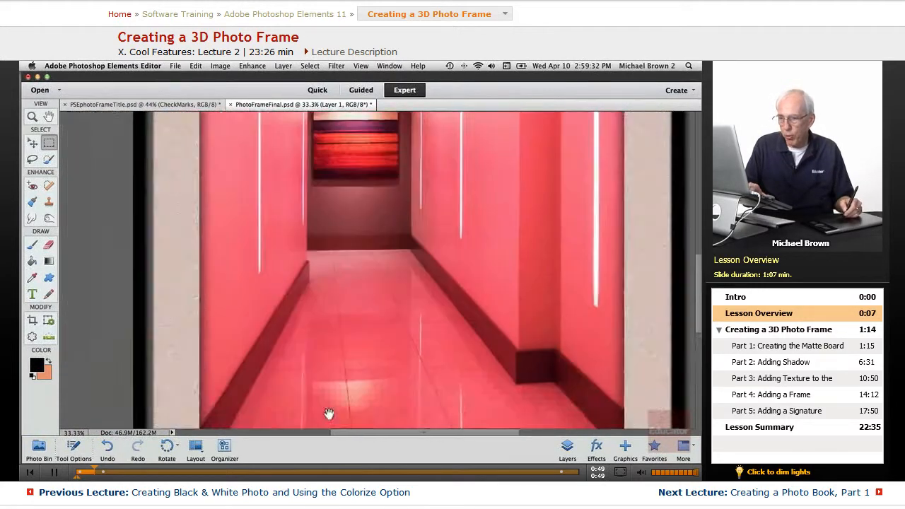
pyautogui.press('super+minus')
pyautogui.press('super+minus')
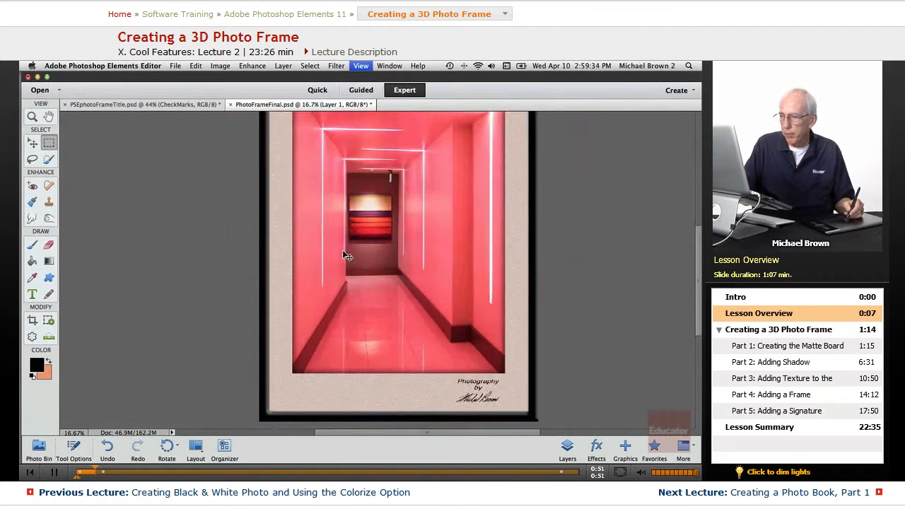
pyautogui.press('super+minus')
pyautogui.press('super+equal')
pyautogui.press('super+equal')
pyautogui.press('super+equal')
pyautogui.press('super+equal')
pyautogui.scroll(8, 467, 317)
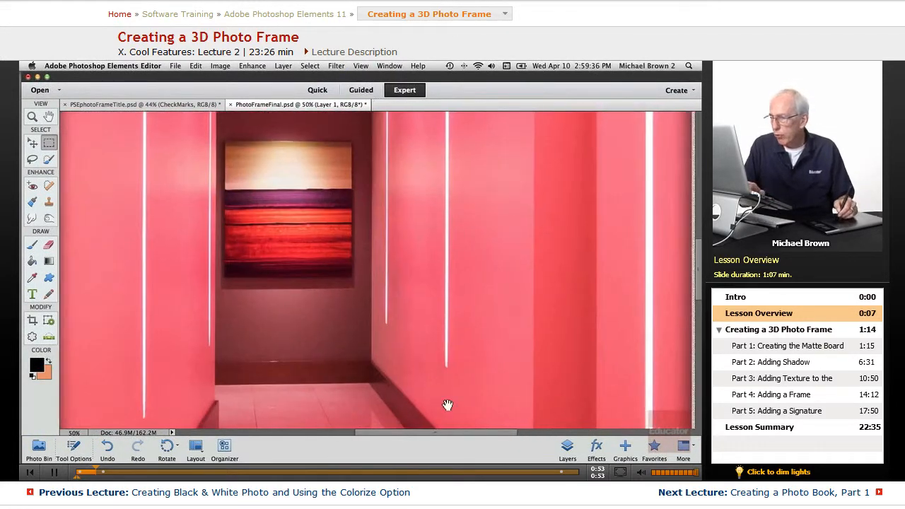
pyautogui.hscroll(3, 466, 317)
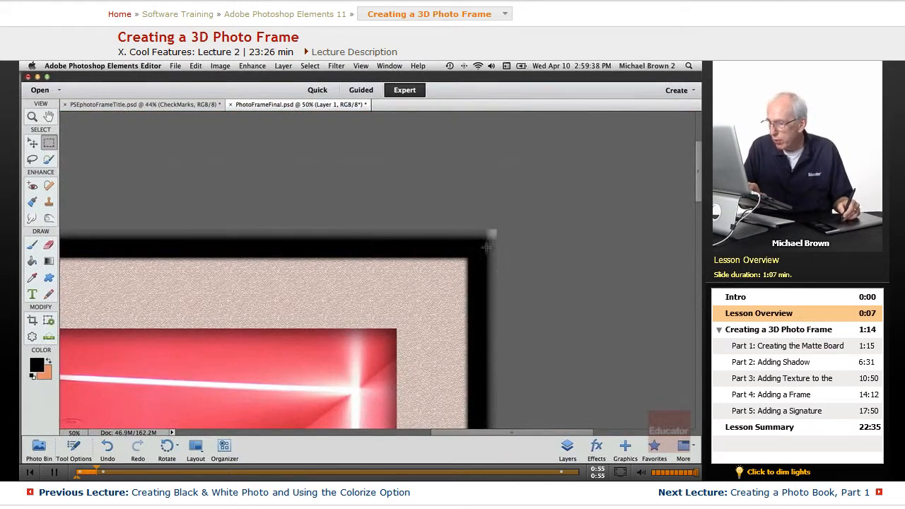
pyautogui.press('super+0')
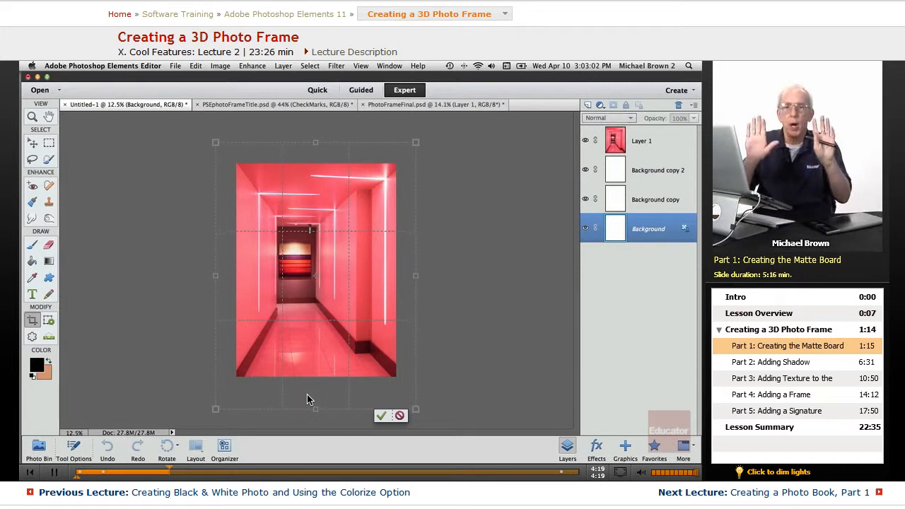
# Step: Apply the crop that extends the canvas around the photo, and fill the Background layer with white
pyautogui.click(381, 415)
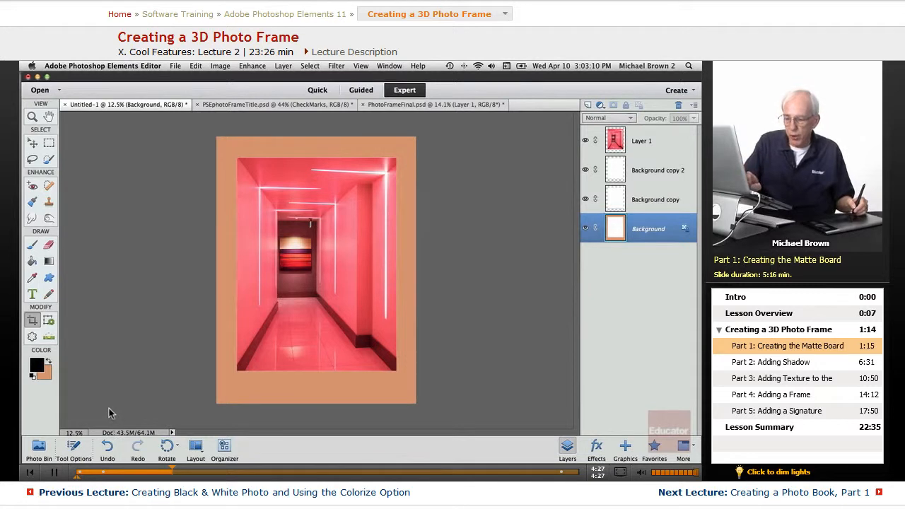
pyautogui.press('d')
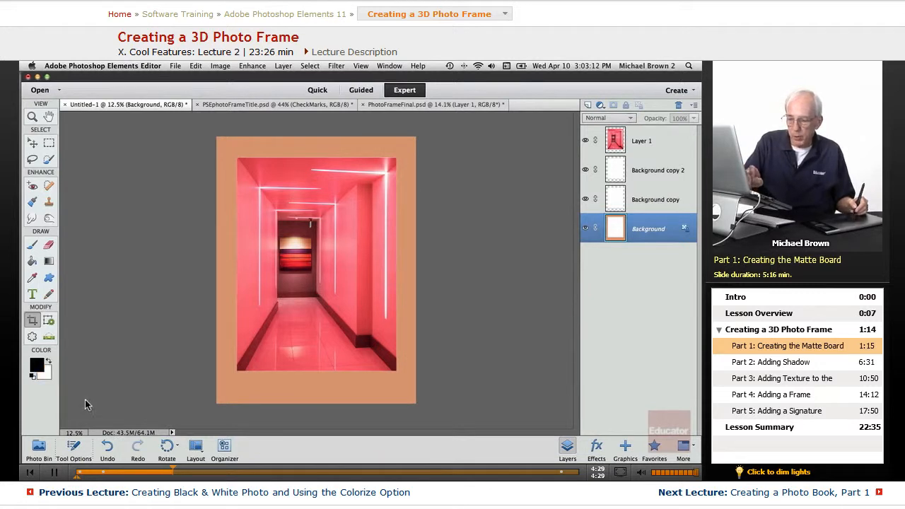
pyautogui.press('x')
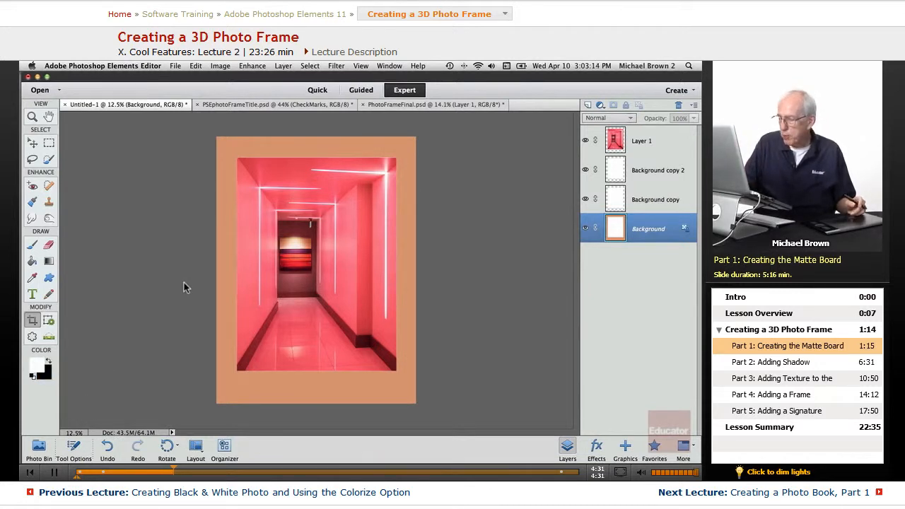
pyautogui.hotkey('alt', 'BackSpace')
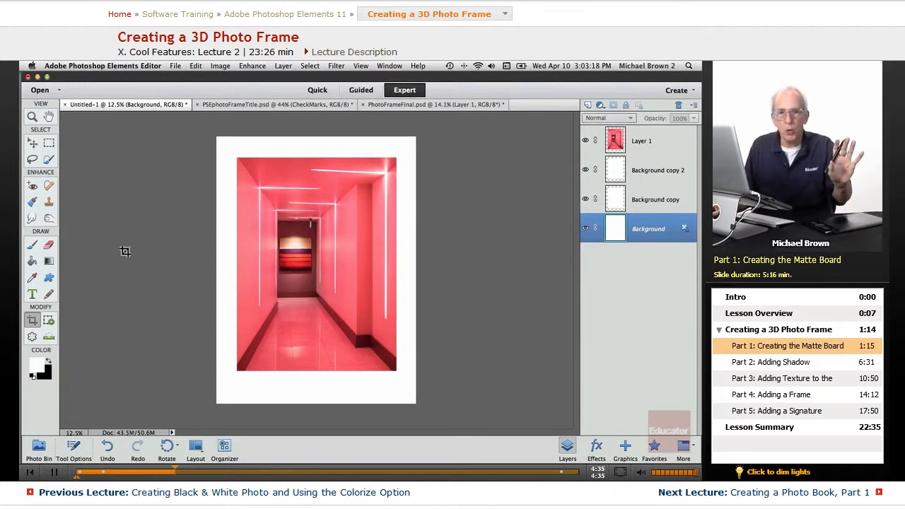
# Step: Undo the crop and the fill by returning to the second Layer Via Copy history state
pyautogui.press('F10')
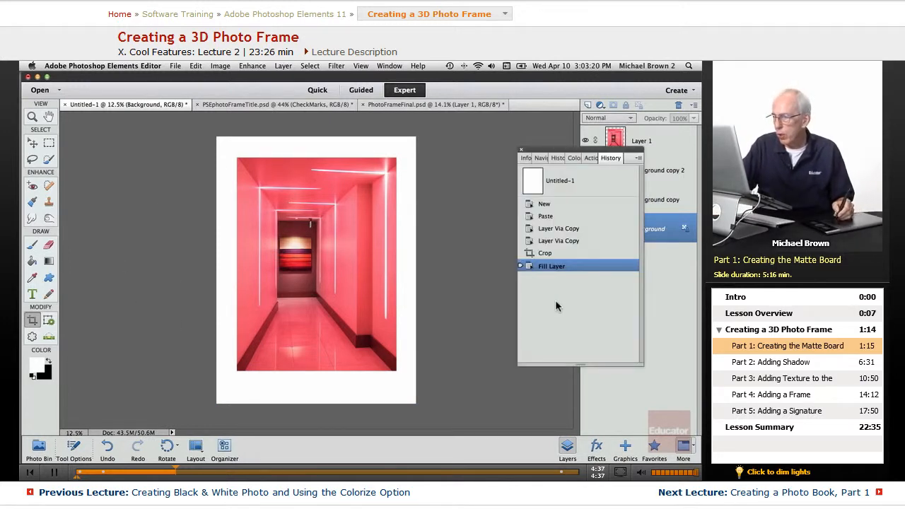
pyautogui.click(549, 241)
pyautogui.press('F10')
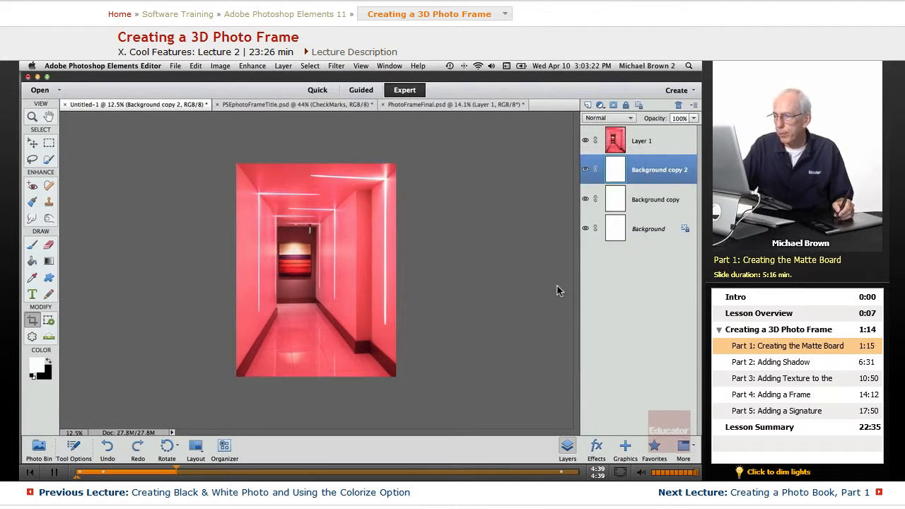
# Step: Check the document's current width and height in the Canvas Size settings without changing them
pyautogui.click(219, 66)
pyautogui.moveTo(254, 122)
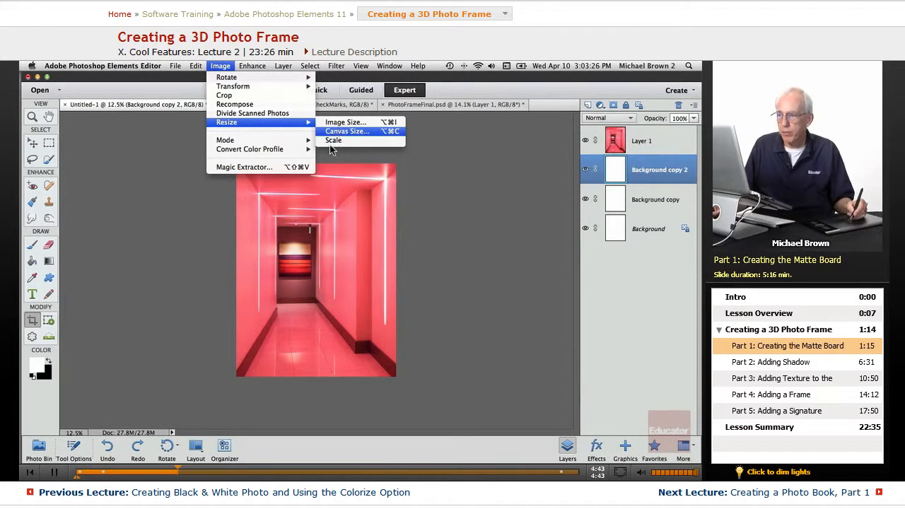
pyautogui.click(339, 132)
pyautogui.click(536, 305)
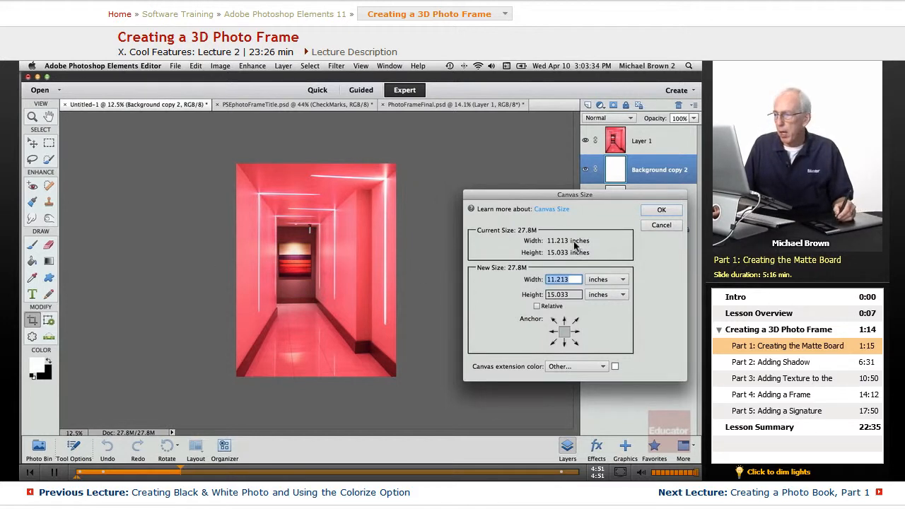
pyautogui.click(661, 225)
# Step: Check the pixel dimensions, document size and resolution in the Image Size settings
pyautogui.click(220, 66)
pyautogui.moveTo(282, 123)
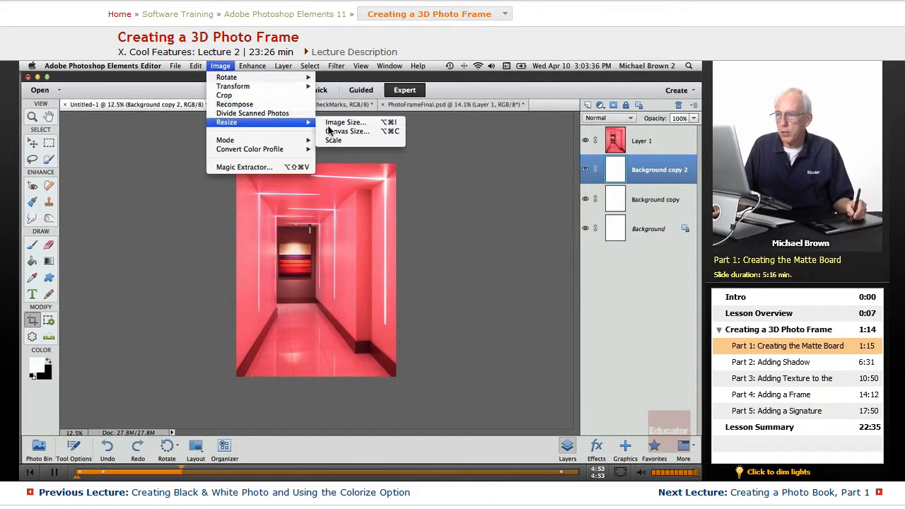
pyautogui.click(339, 122)
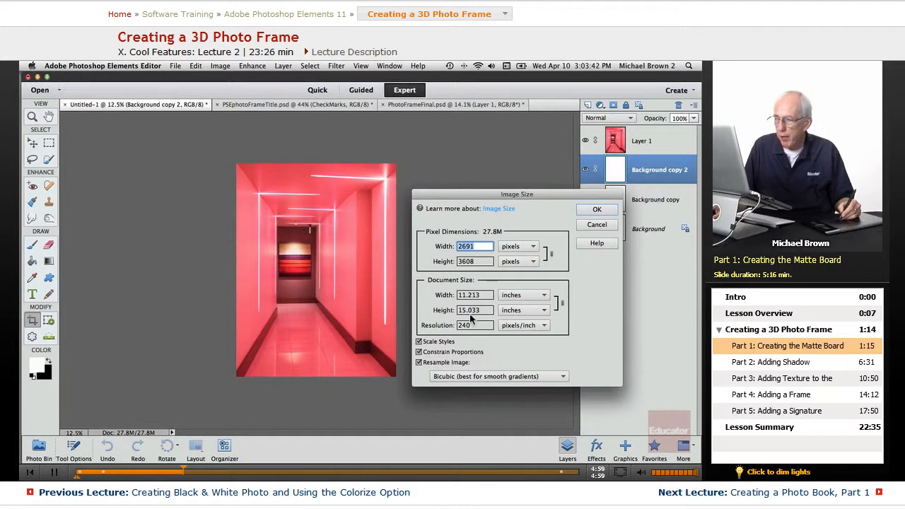
pyautogui.click(587, 211)
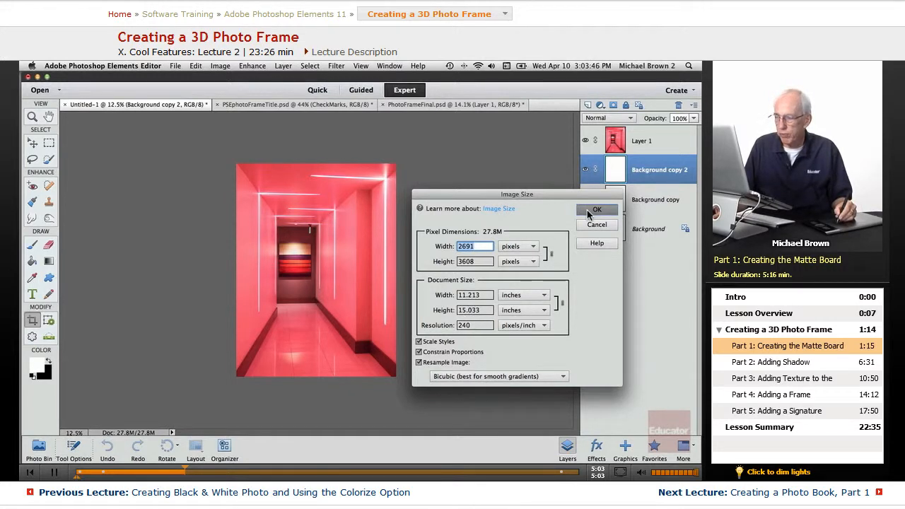
# Step: Enlarge the canvas by 3 inches in both width and height, using relative sizing and a centred anchor
pyautogui.click(219, 67)
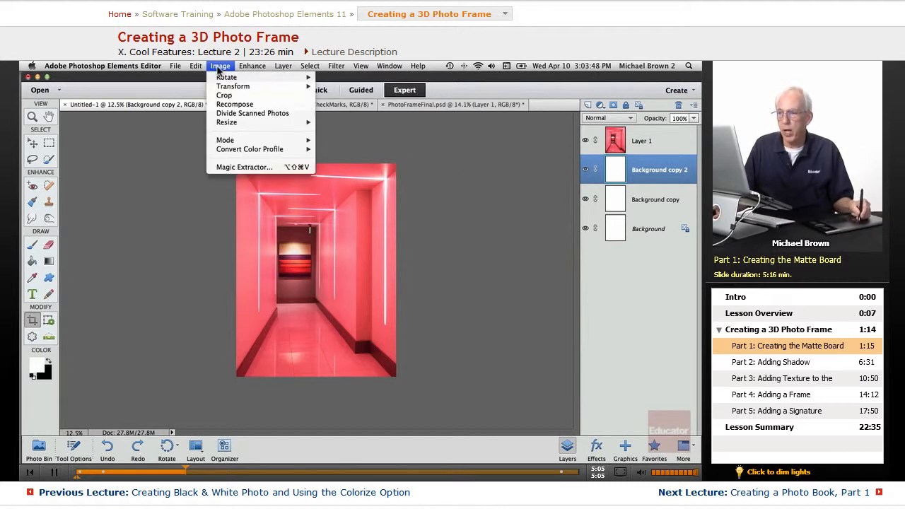
pyautogui.moveTo(302, 123)
pyautogui.click(330, 130)
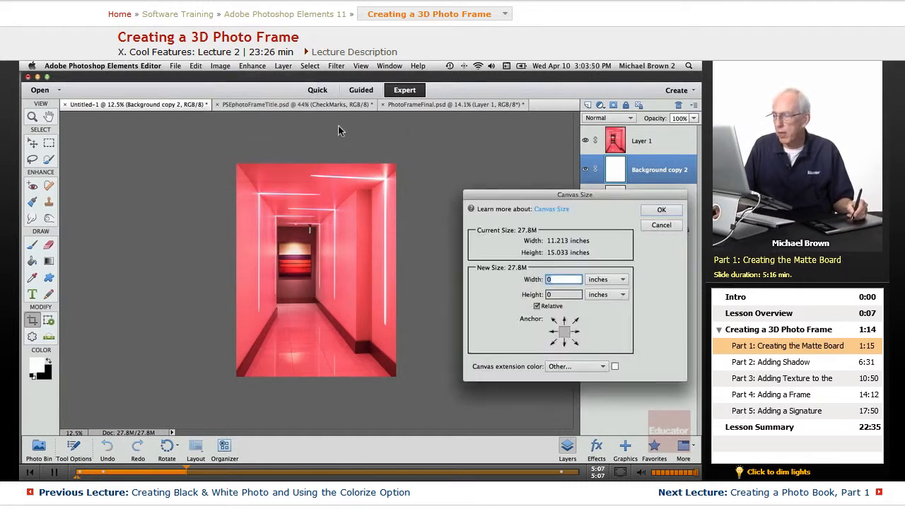
pyautogui.click(536, 306)
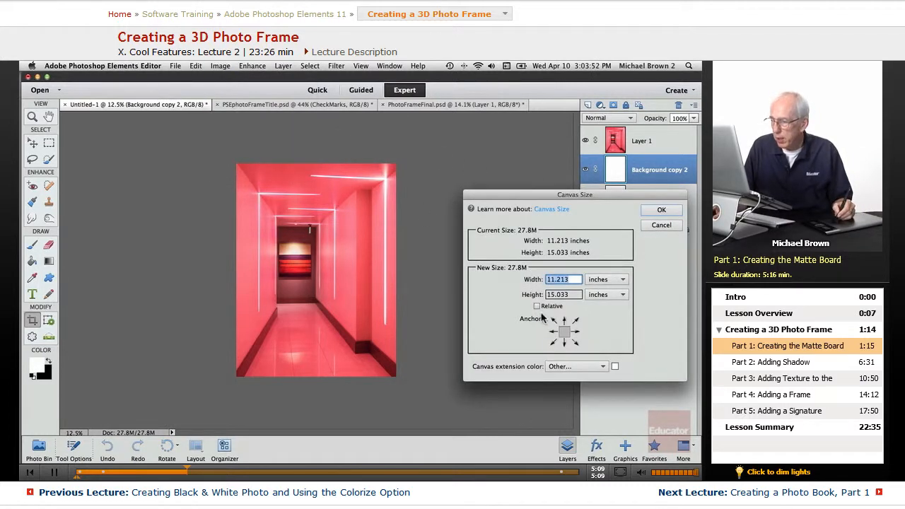
pyautogui.click(537, 306)
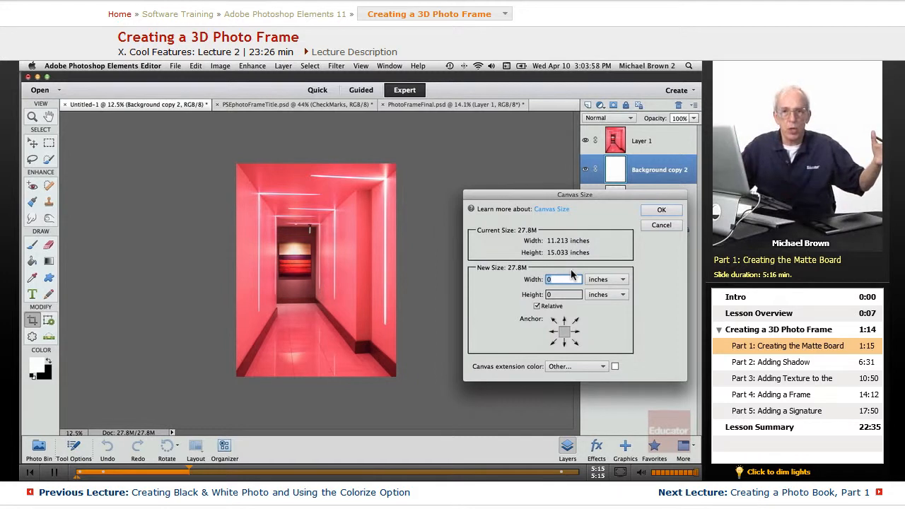
pyautogui.write('3')
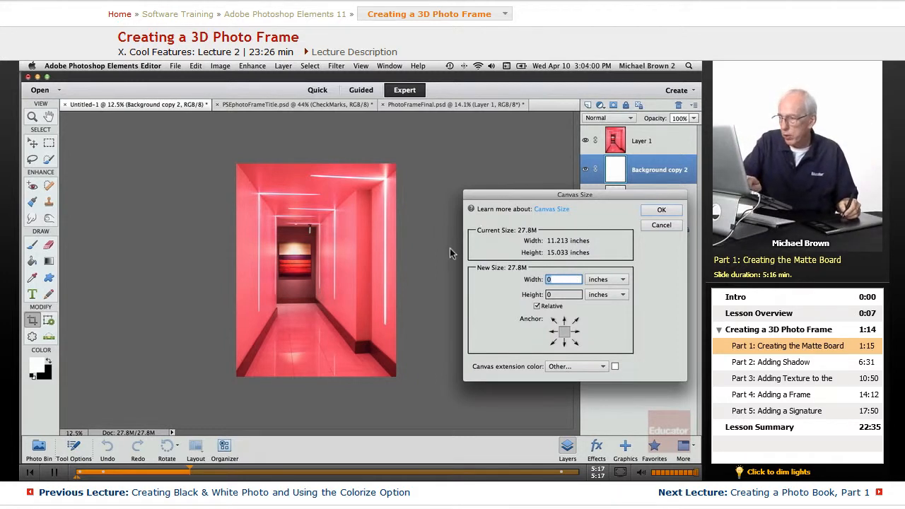
pyautogui.doubleClick(551, 295)
pyautogui.write('3')
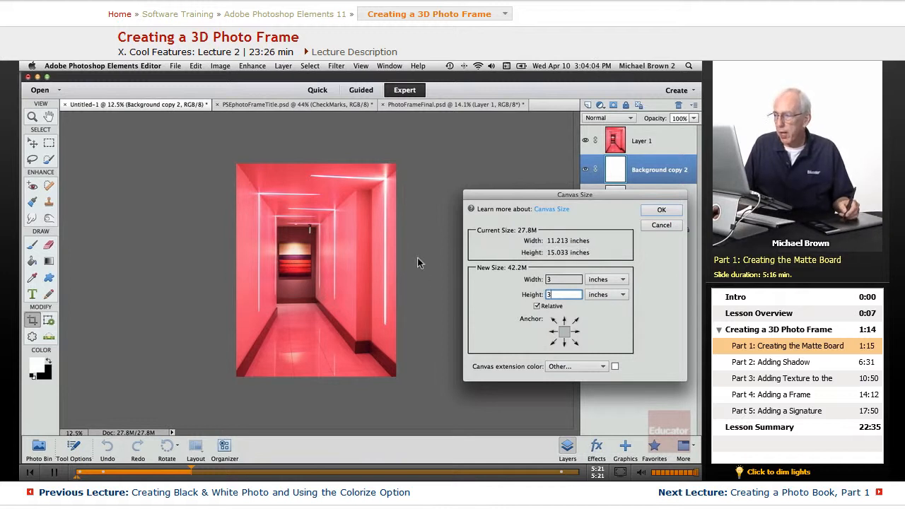
pyautogui.click(660, 209)
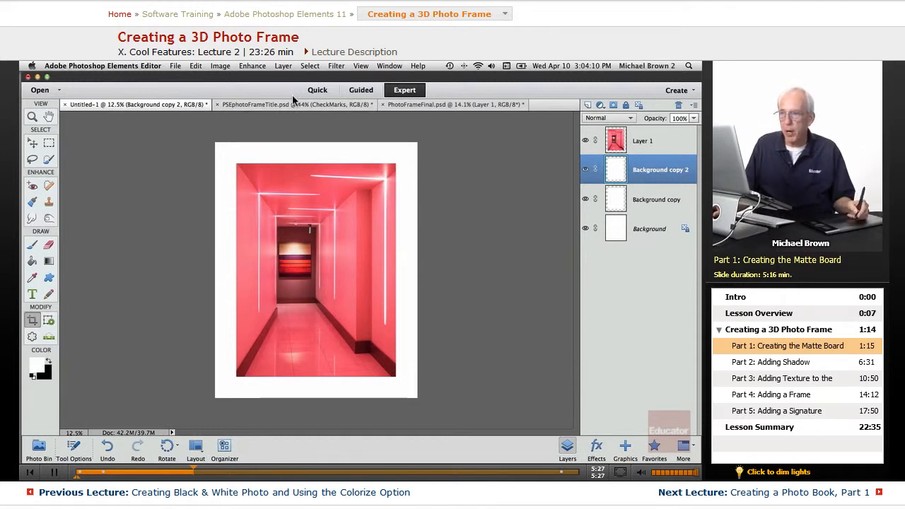
# Step: Anchor a further canvas resize at the top centre and turn off relative sizing
pyautogui.click(220, 65)
pyautogui.moveTo(254, 125)
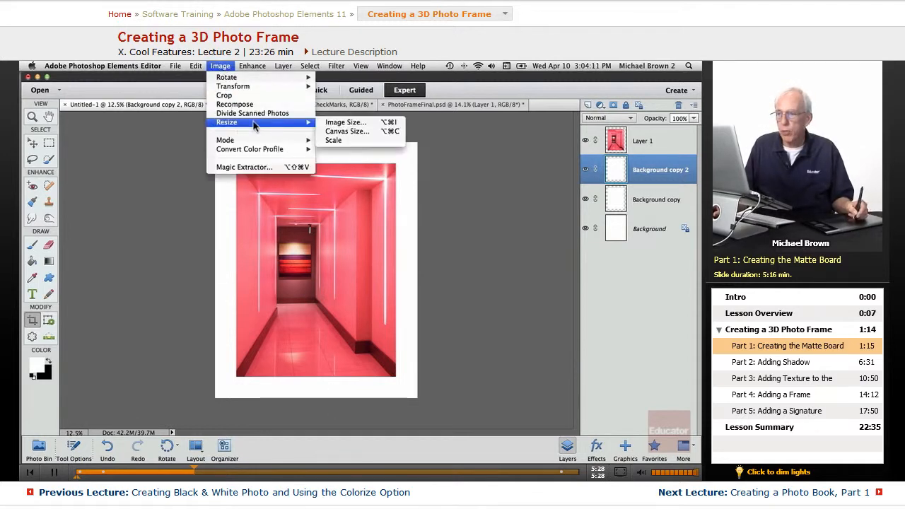
pyautogui.click(337, 132)
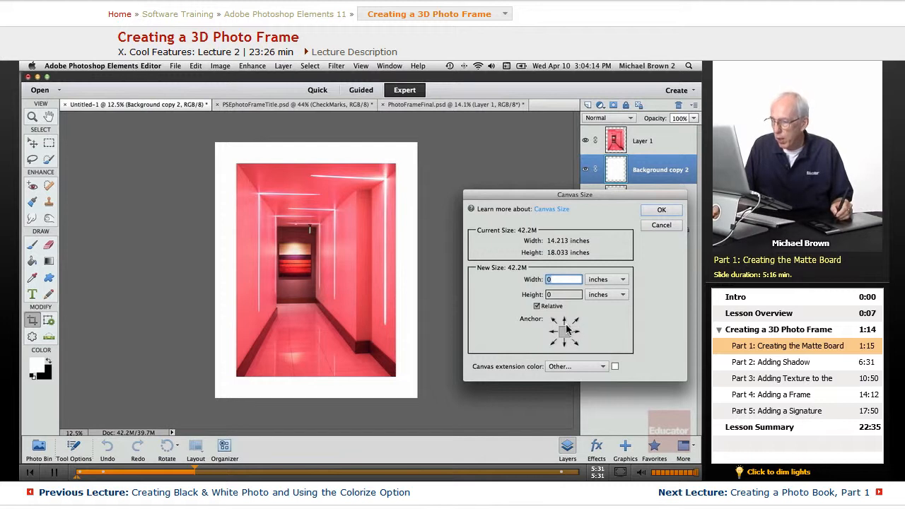
pyautogui.click(564, 320)
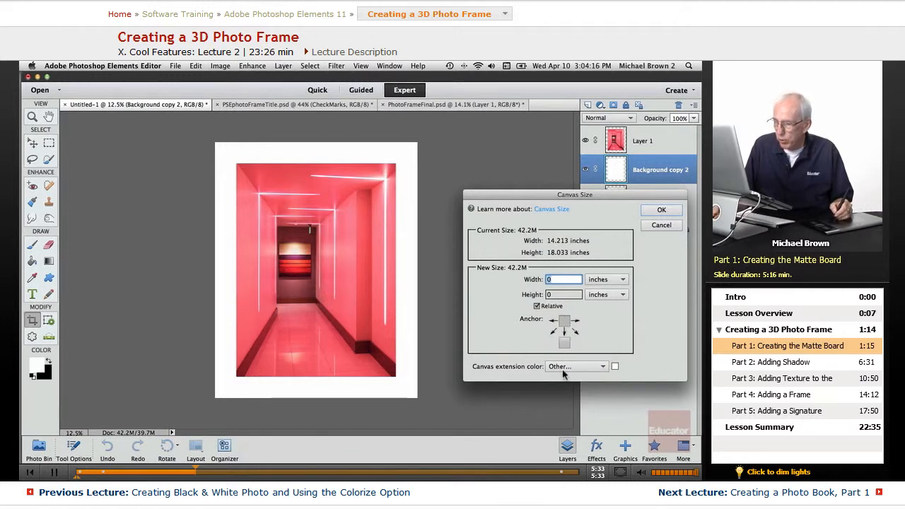
pyautogui.click(536, 306)
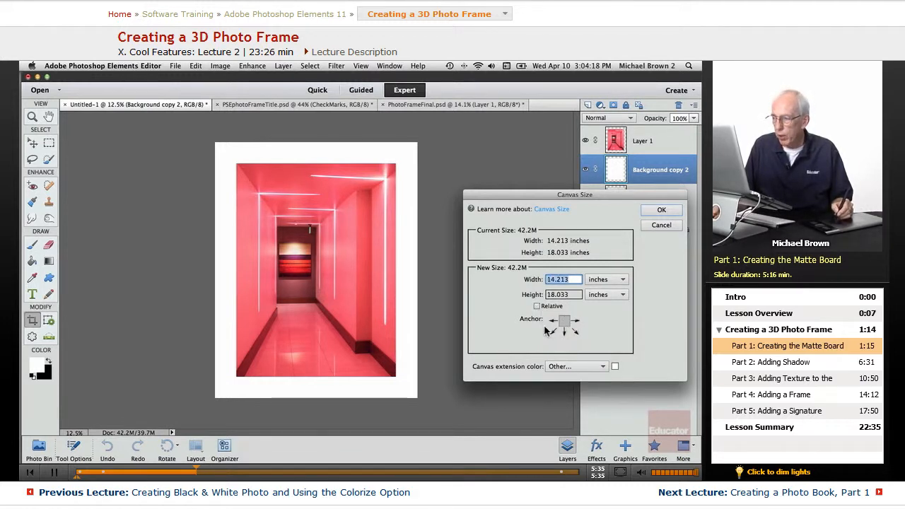